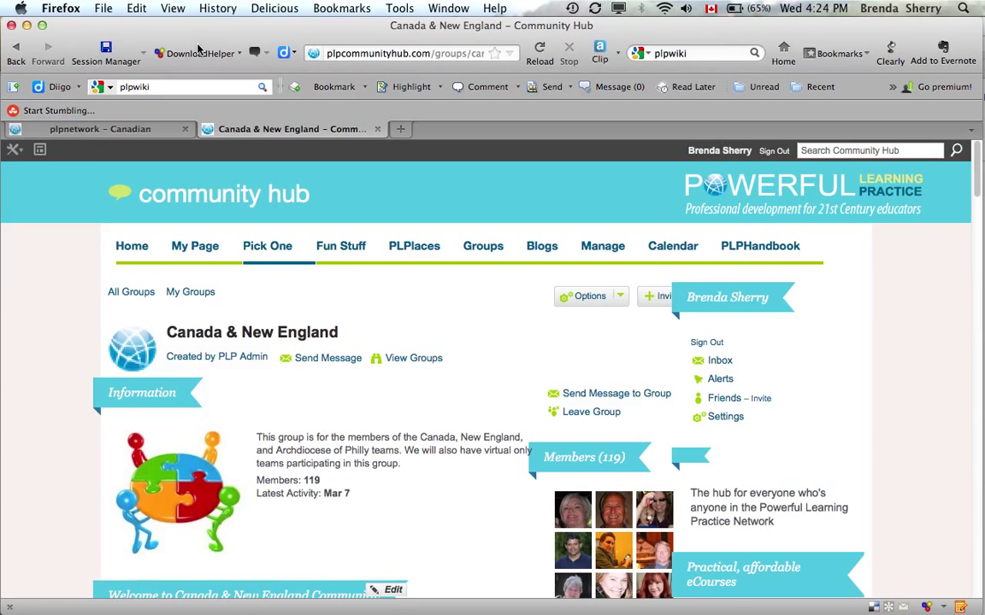
Step: Open the Canada & New England community group page
left_click(213, 35)
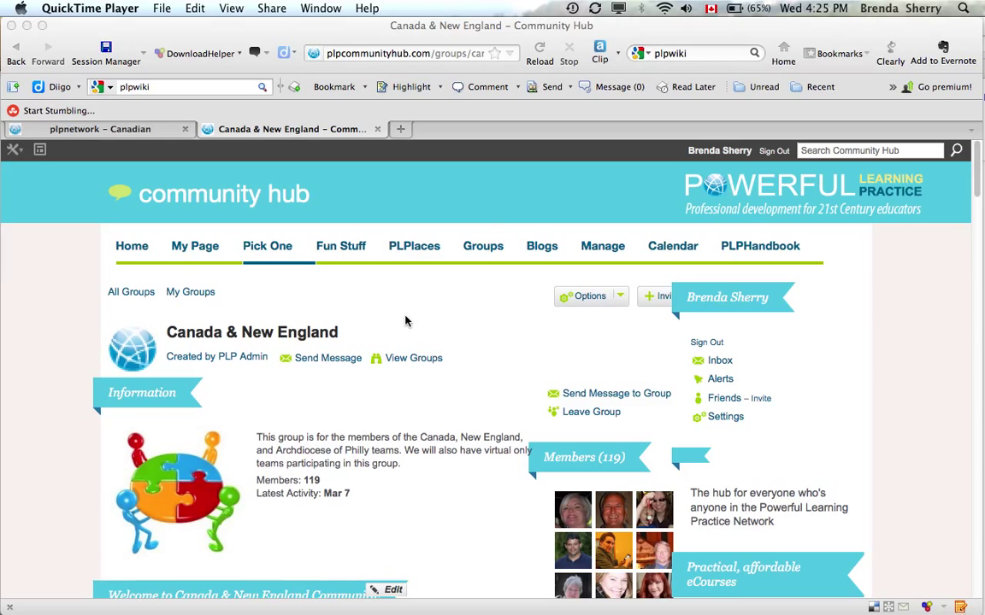
scroll(406, 321, "down", 1)
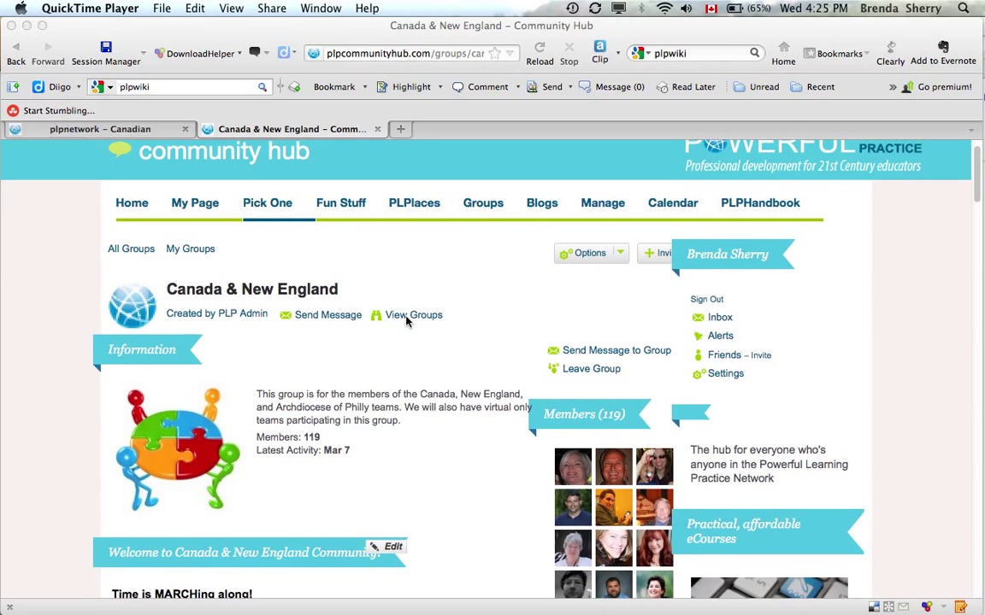
scroll(406, 322, "down", 2)
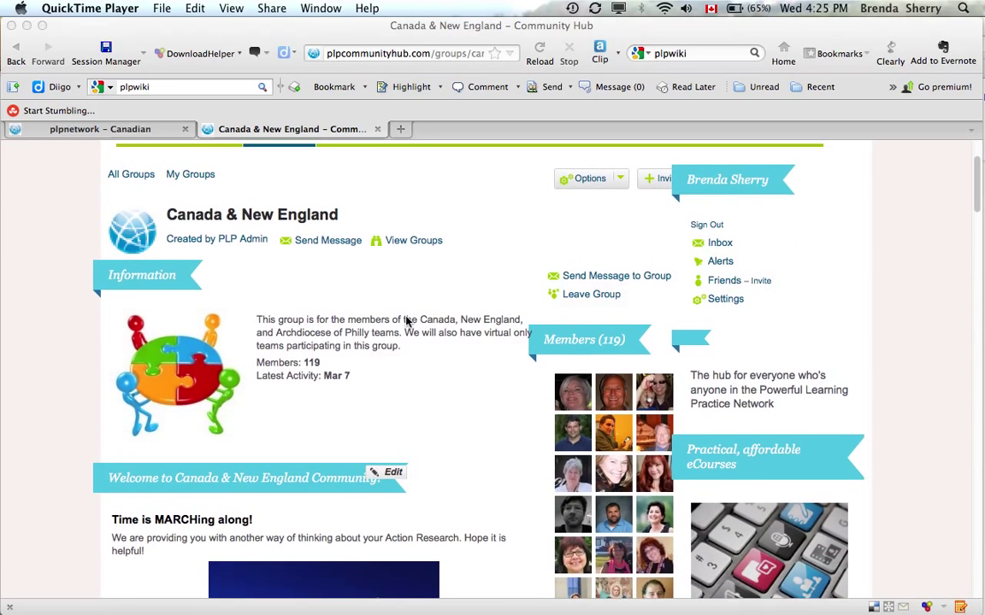
scroll(407, 322, "up", 2)
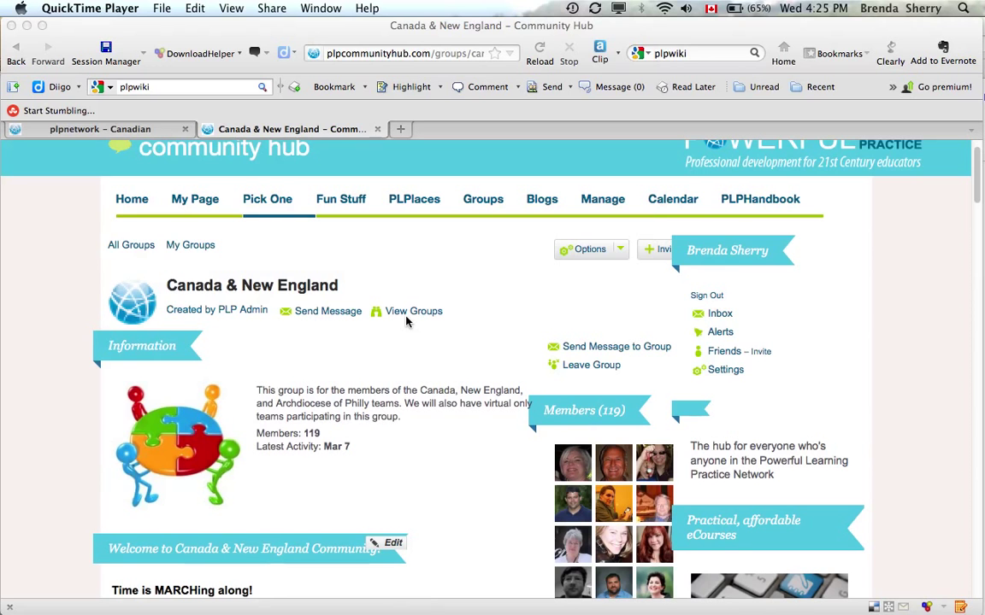
scroll(406, 321, "down", 1)
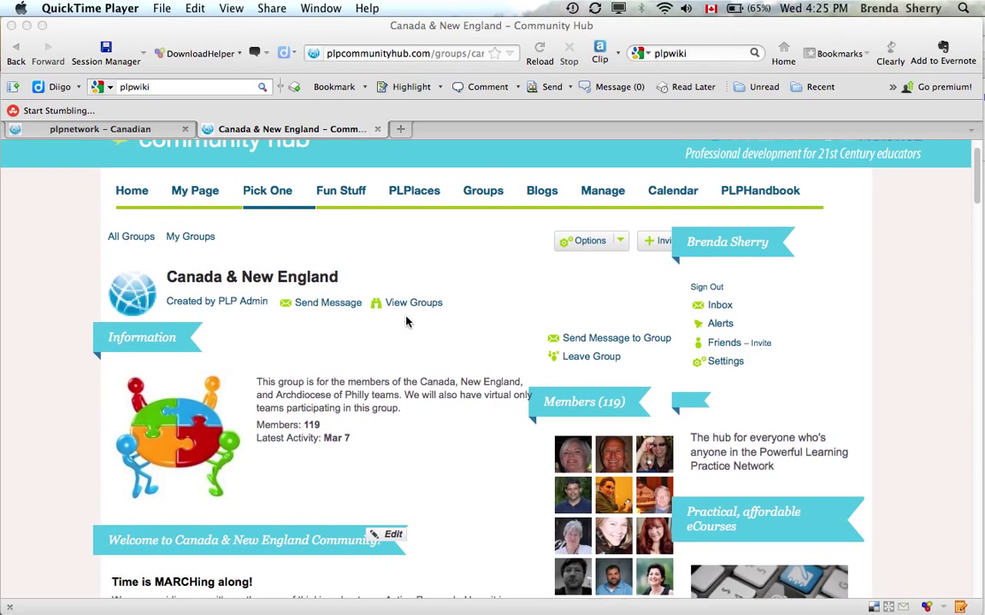
left_click(269, 192)
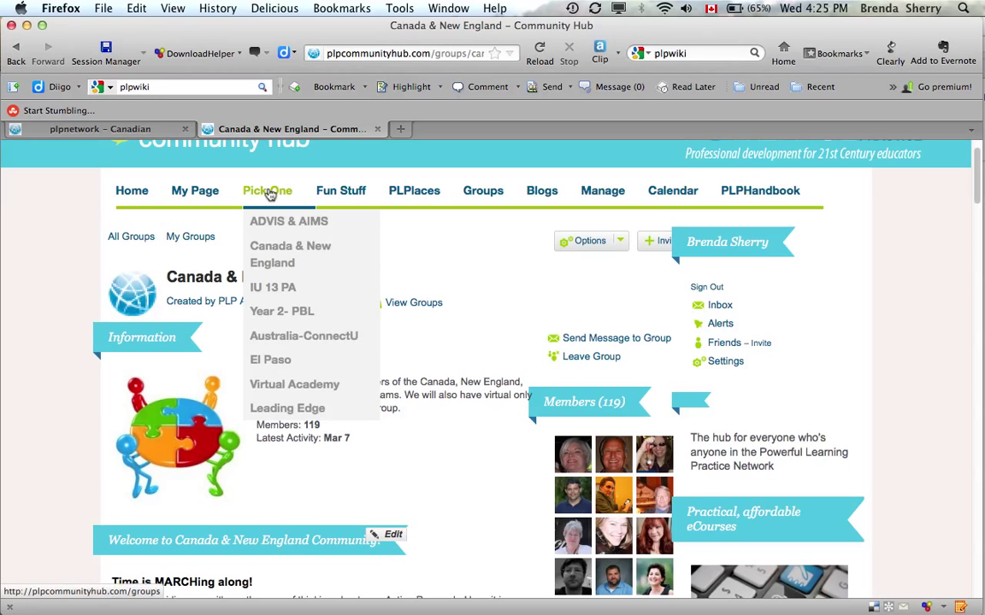
left_click(265, 253)
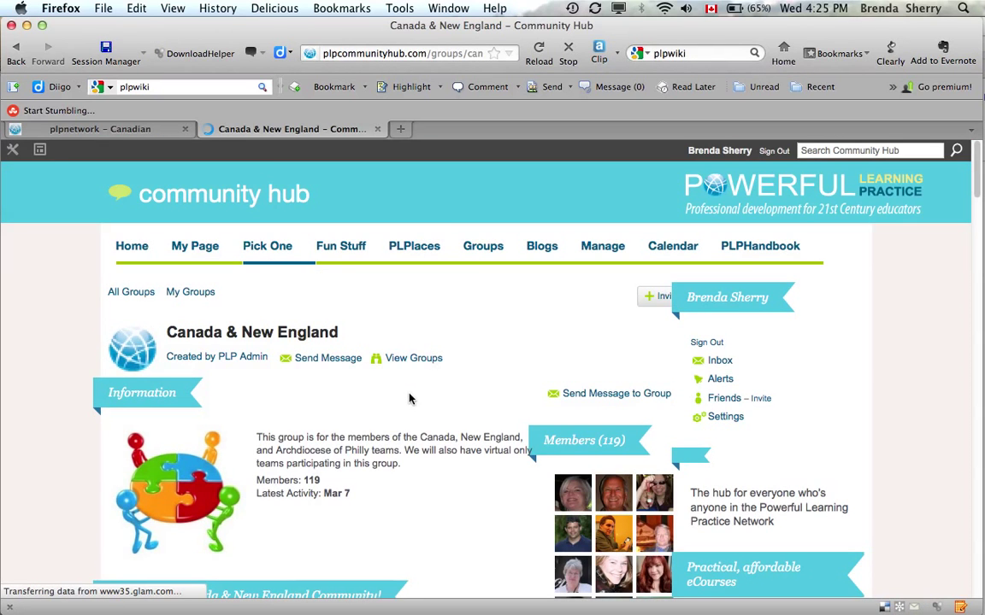
Step: Examine the Canada & New England group's welcome text, action research timelines and discussion forum topics
scroll(409, 399, "down", 5)
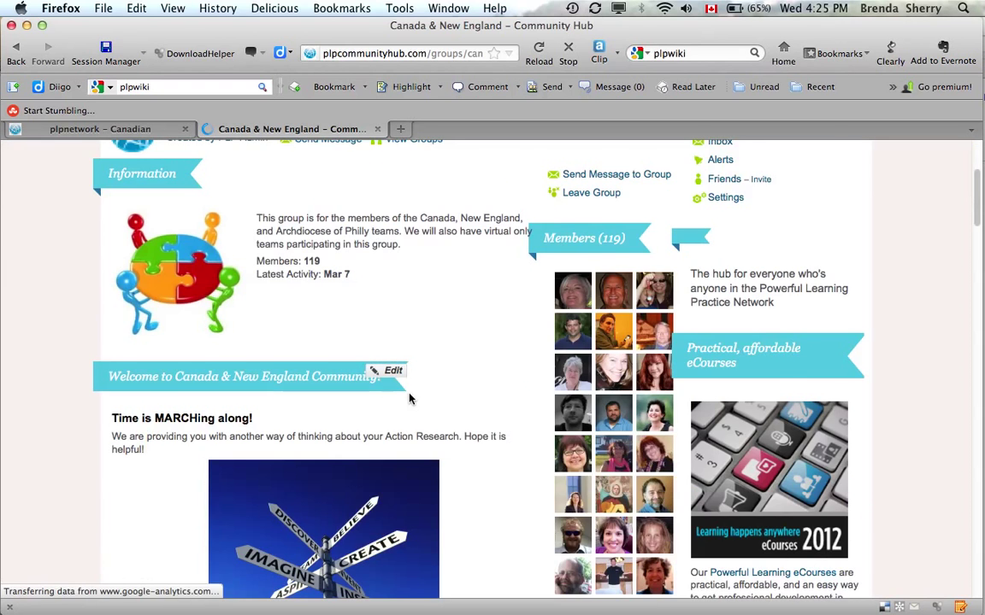
scroll(408, 398, "down", 4)
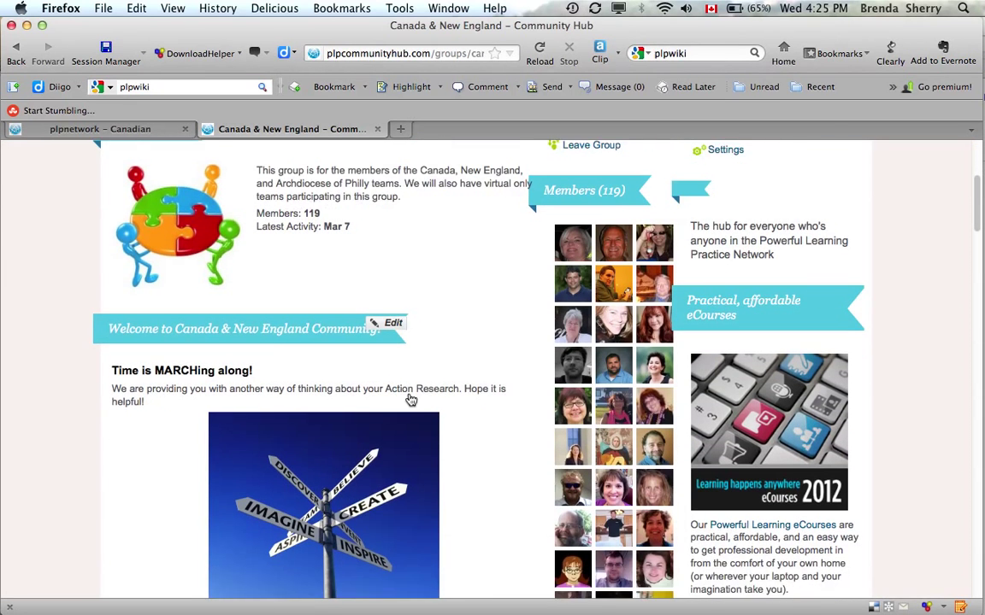
scroll(458, 342, "down", 15)
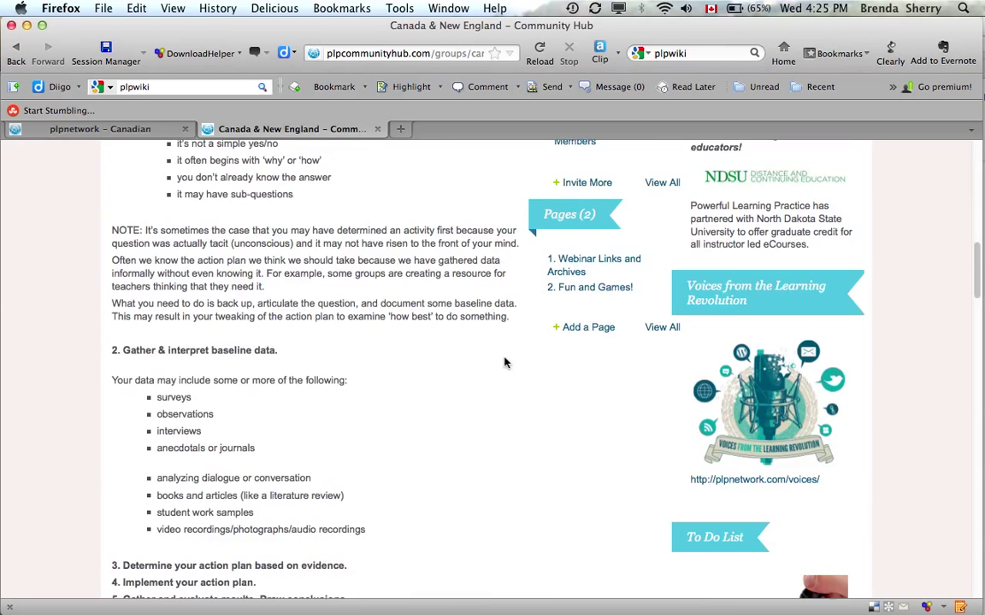
scroll(460, 353, "down", 4)
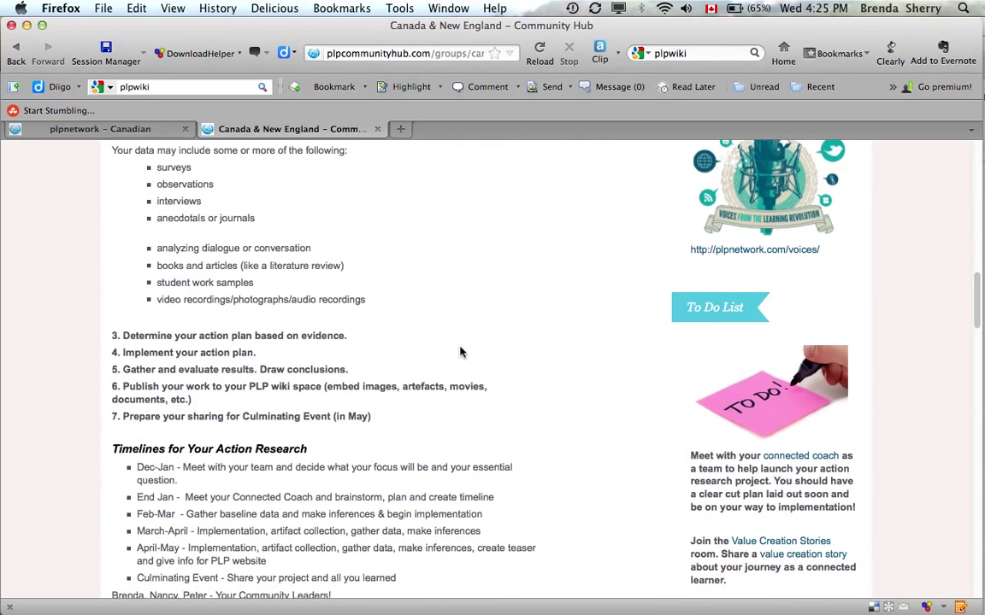
scroll(459, 352, "down", 10)
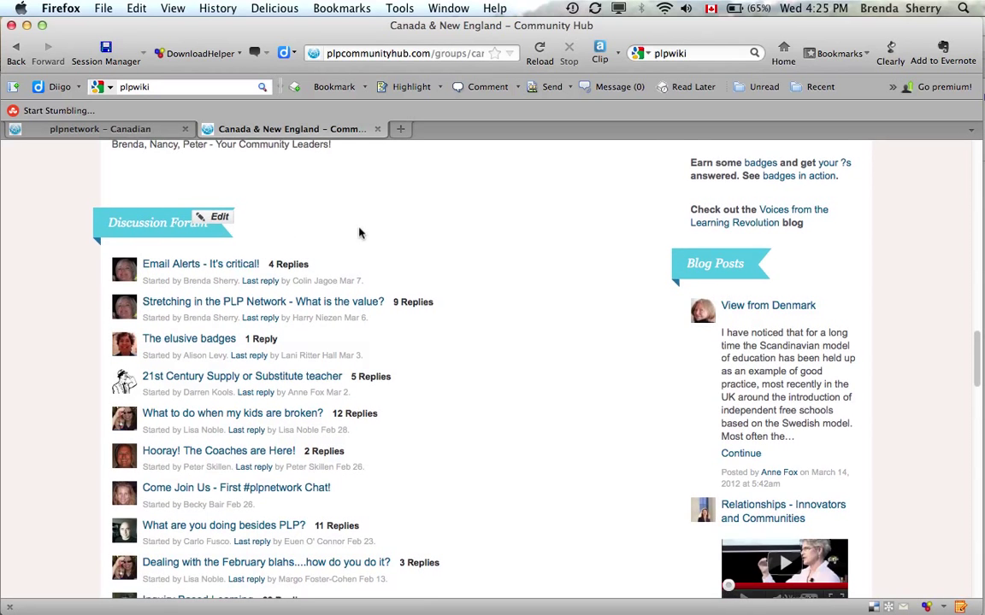
scroll(324, 209, "down", 2)
scroll(385, 199, "down", 8)
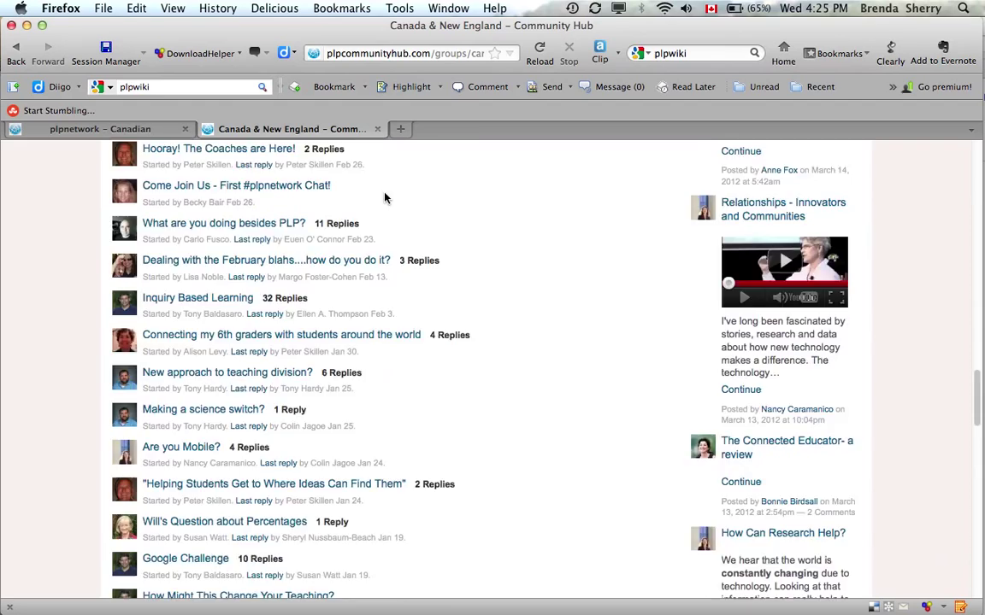
scroll(385, 199, "up", 11)
scroll(384, 198, "down", 18)
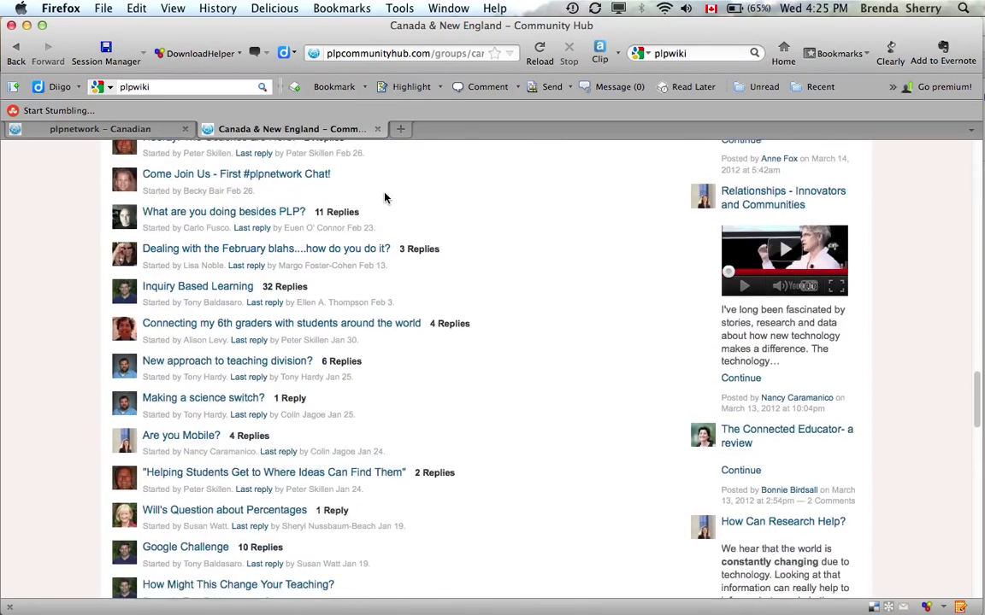
scroll(385, 195, "down", 1)
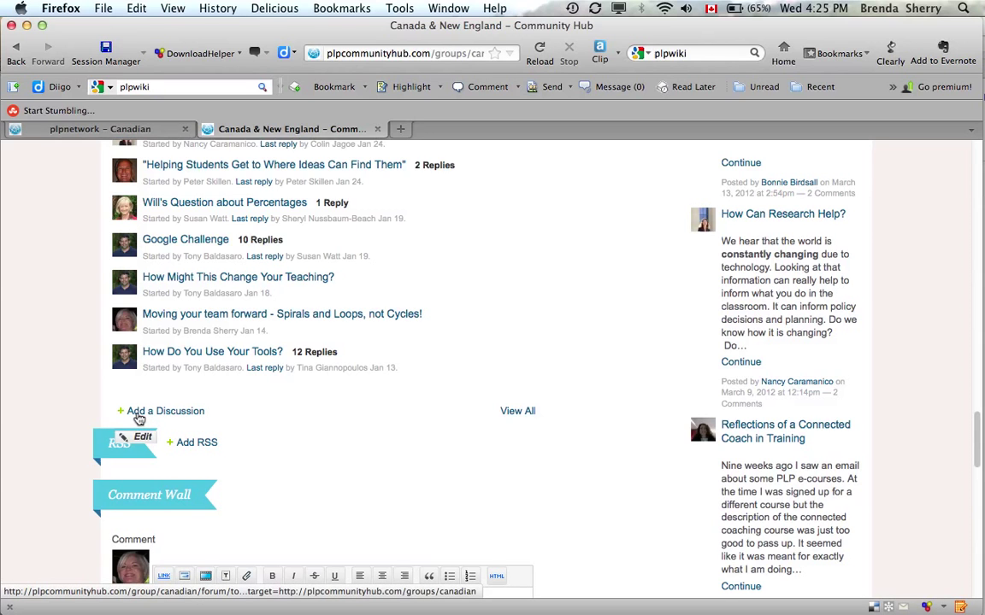
Step: Start a new discussion in the Canada & New England forum and review the form's title, post, tags and attachment fields
left_click(138, 418)
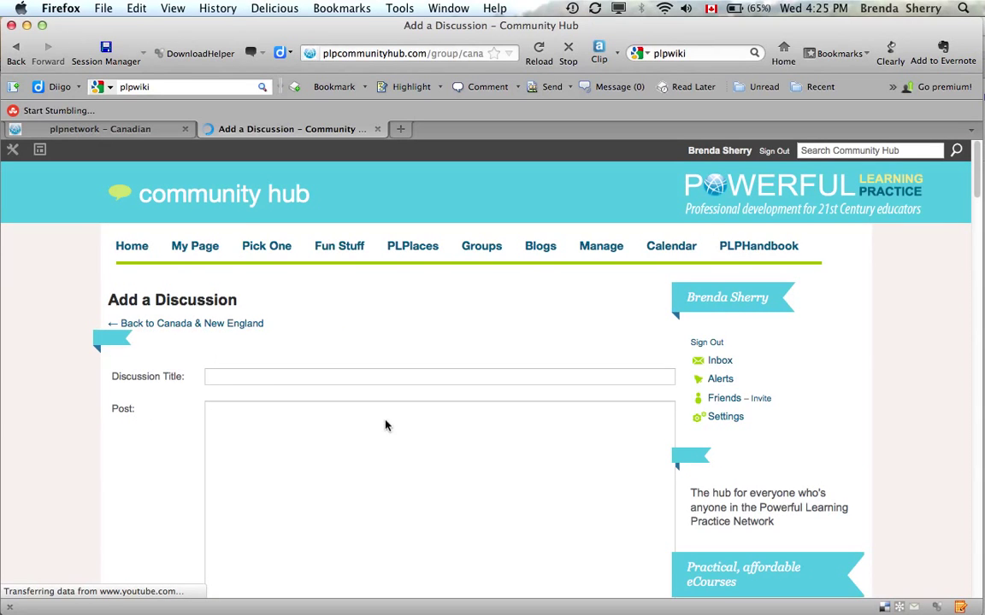
left_click(238, 379)
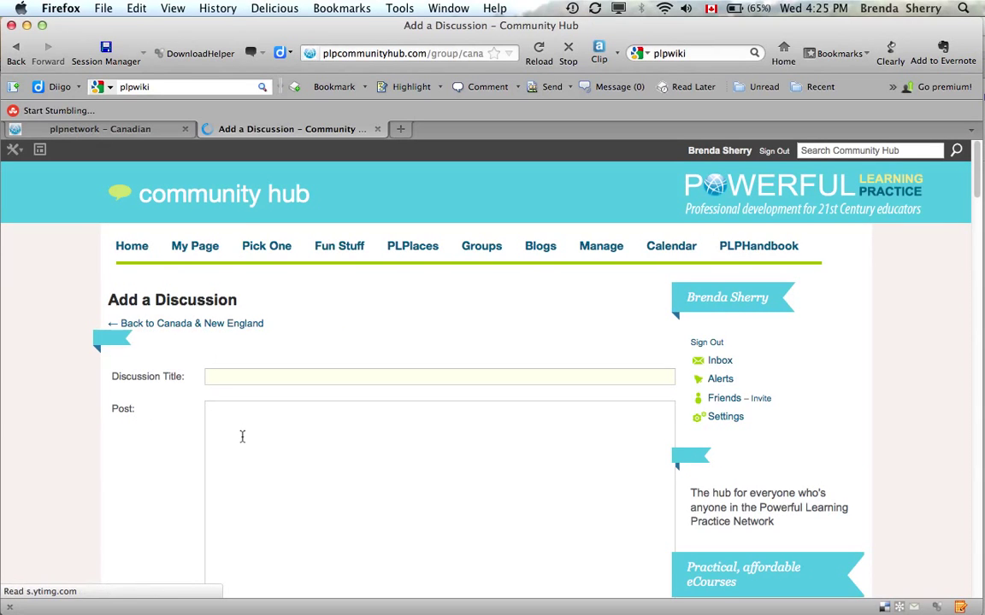
scroll(242, 437, "down", 2)
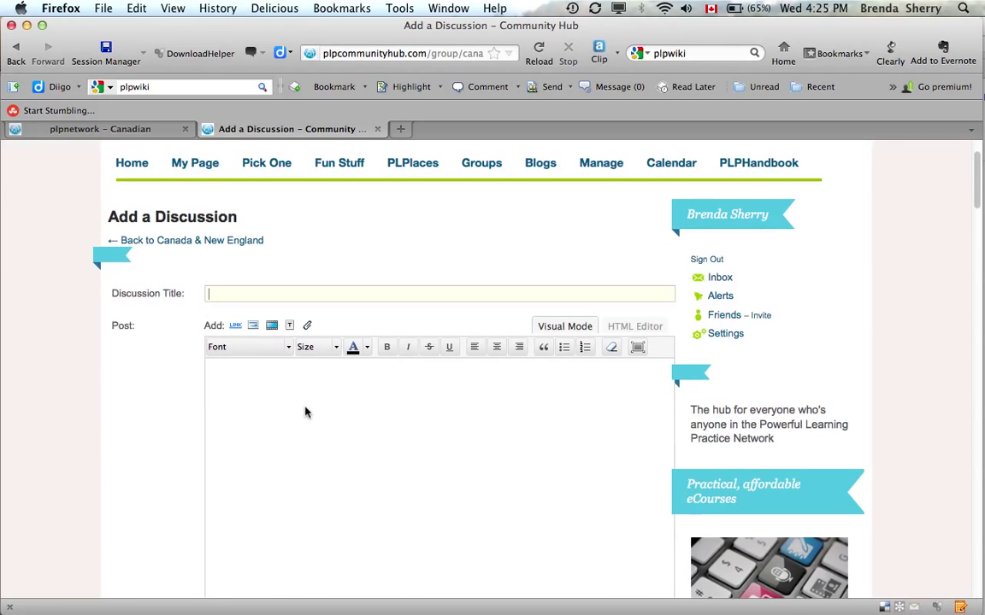
scroll(306, 412, "down", 3)
scroll(305, 413, "down", 1)
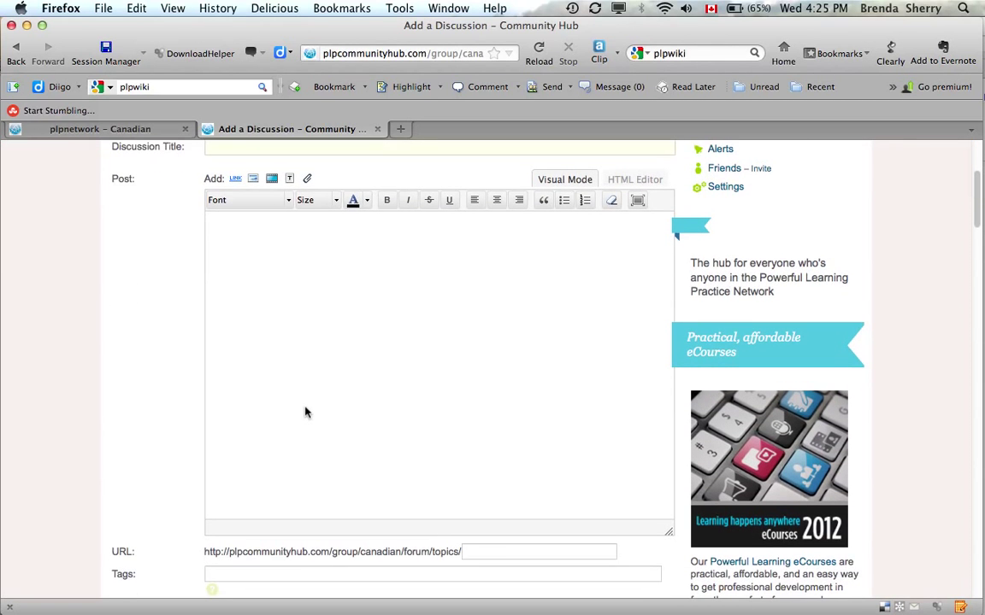
scroll(305, 413, "down", 4)
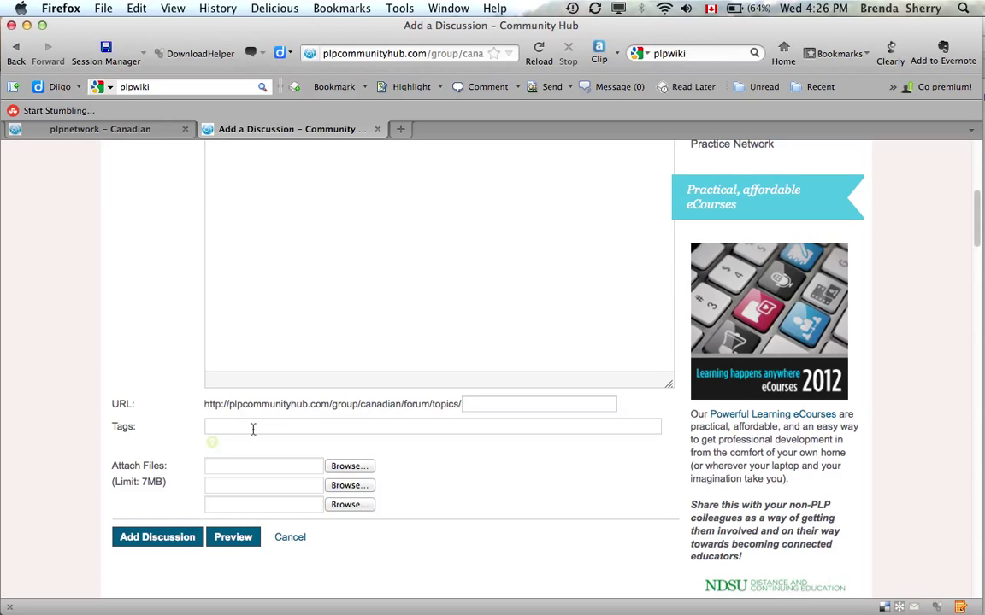
scroll(254, 432, "down", 2)
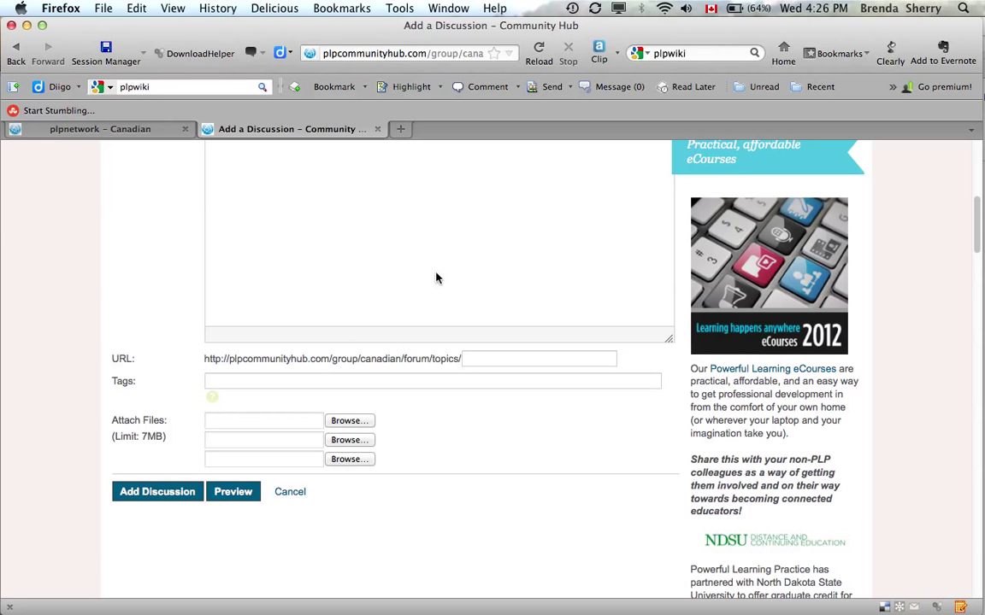
Step: Go to the list of all groups and search it for "Intentional"
scroll(436, 277, "up", 10)
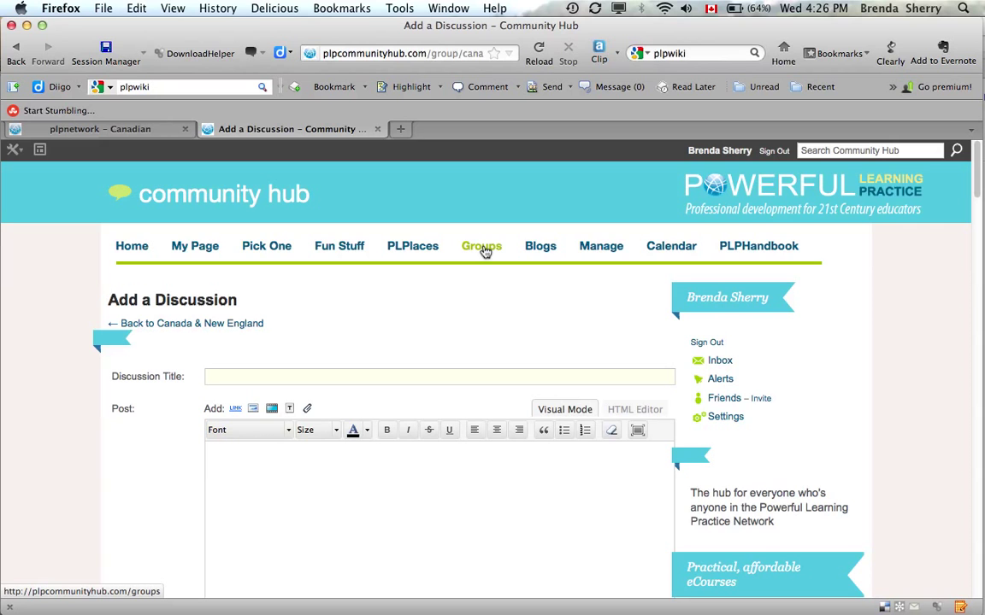
left_click(483, 251)
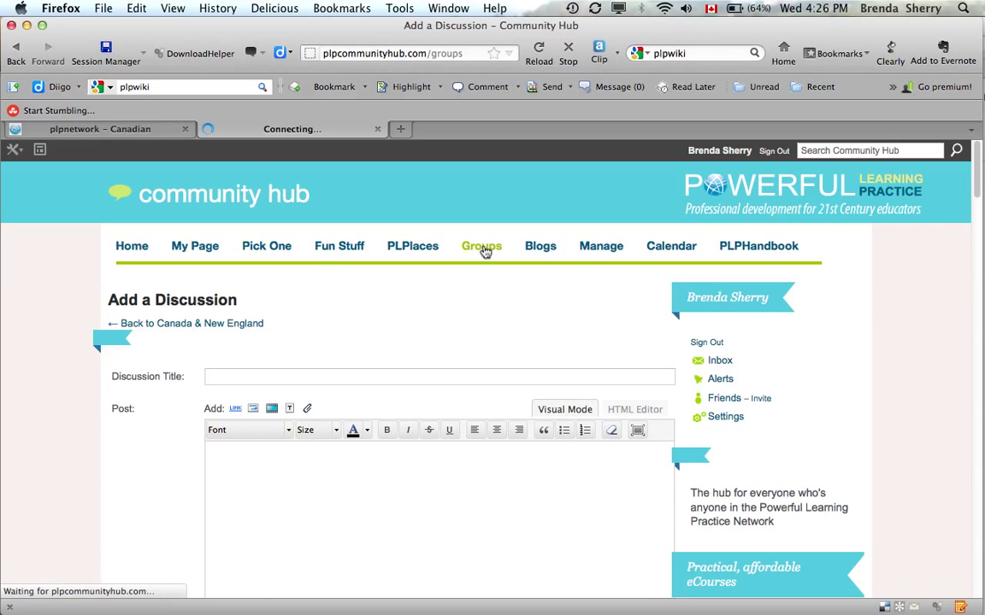
scroll(238, 481, "down", 5)
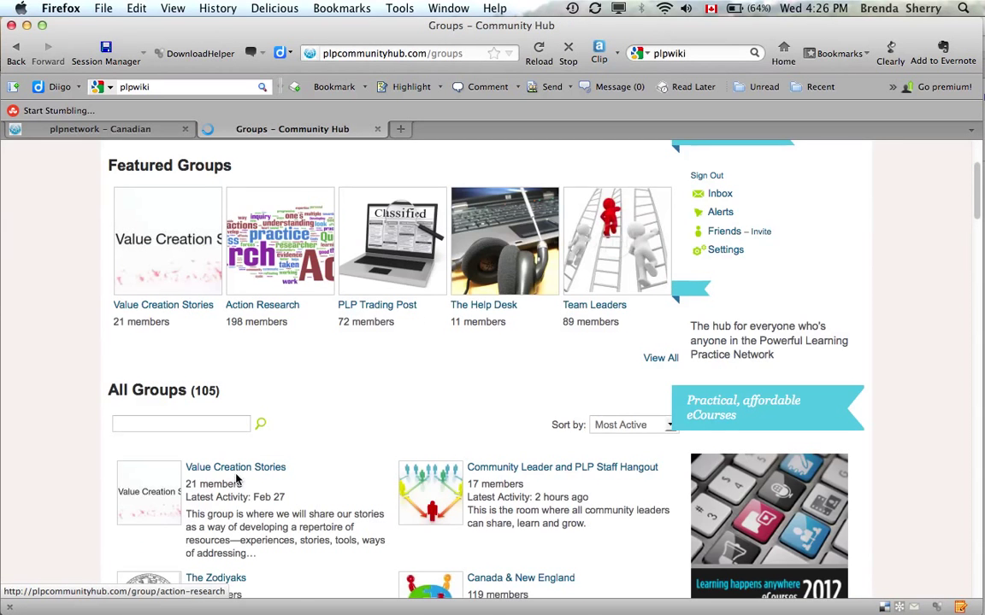
left_click(163, 408)
type("Inten")
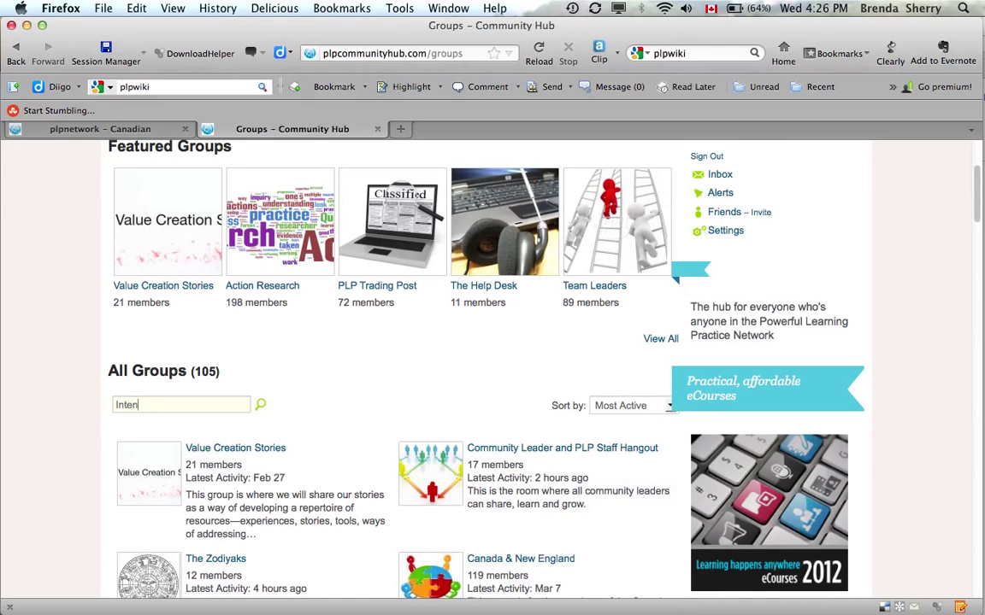
type("tional")
key("Return")
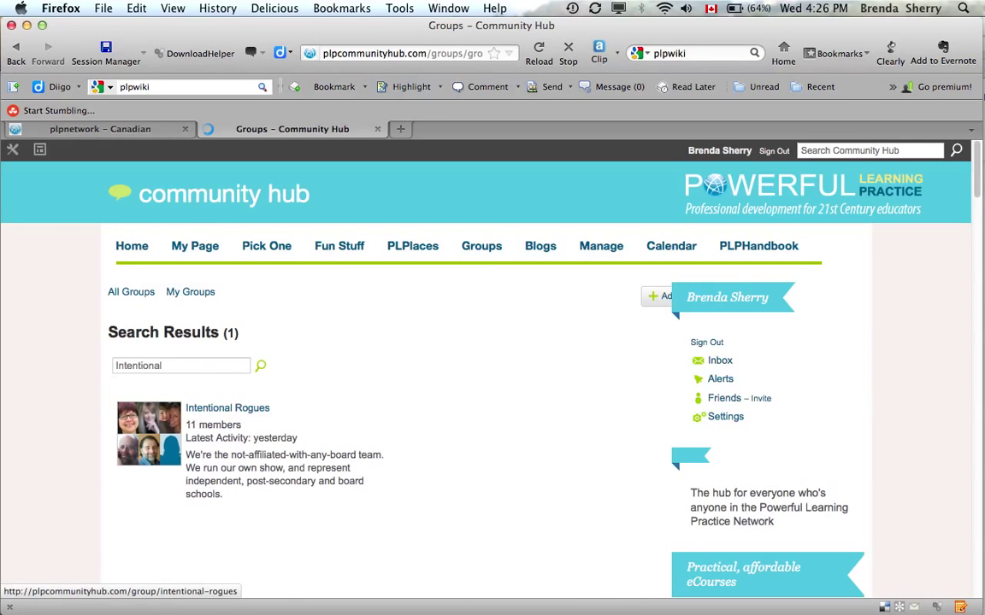
Step: Open the Intentional Rogues group and look through its discussion forum
left_click(227, 409)
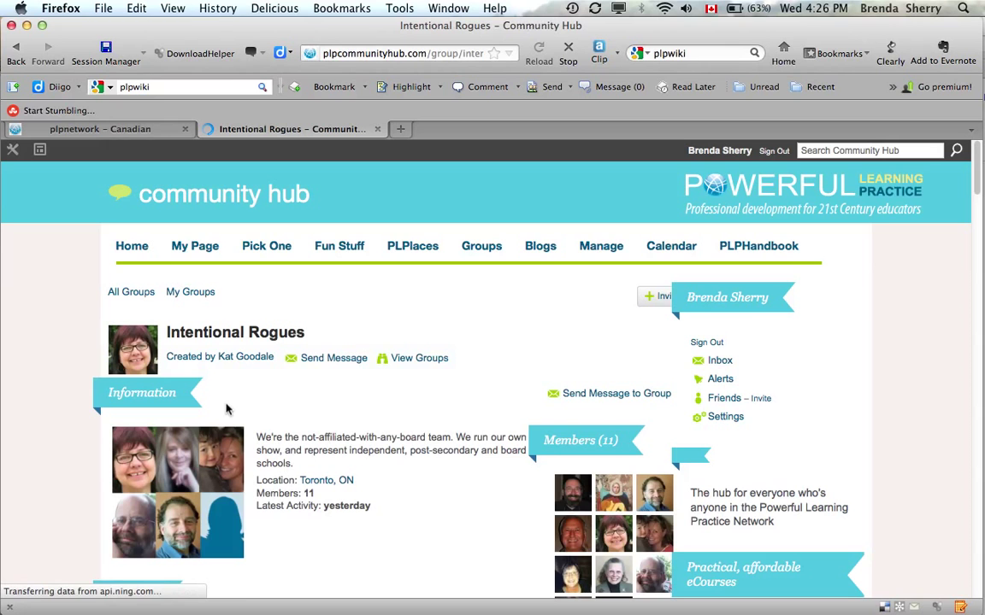
scroll(323, 411, "down", 3)
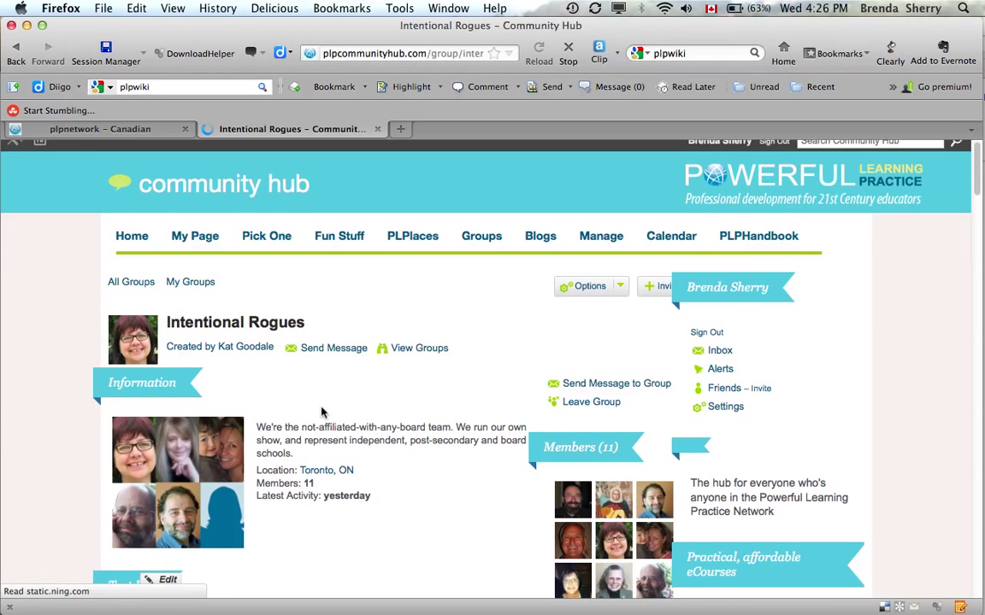
scroll(323, 411, "down", 5)
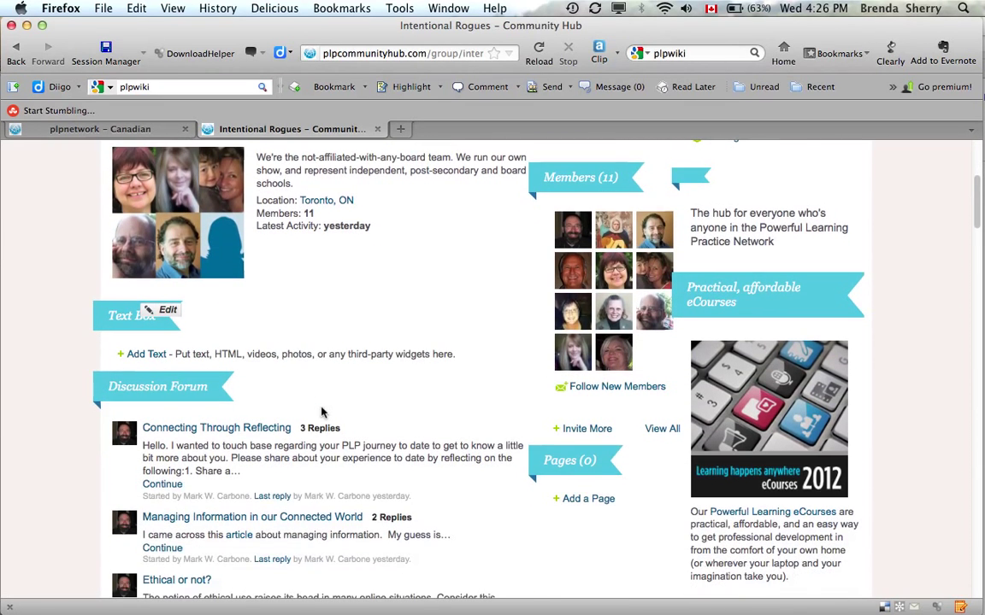
scroll(253, 392, "down", 4)
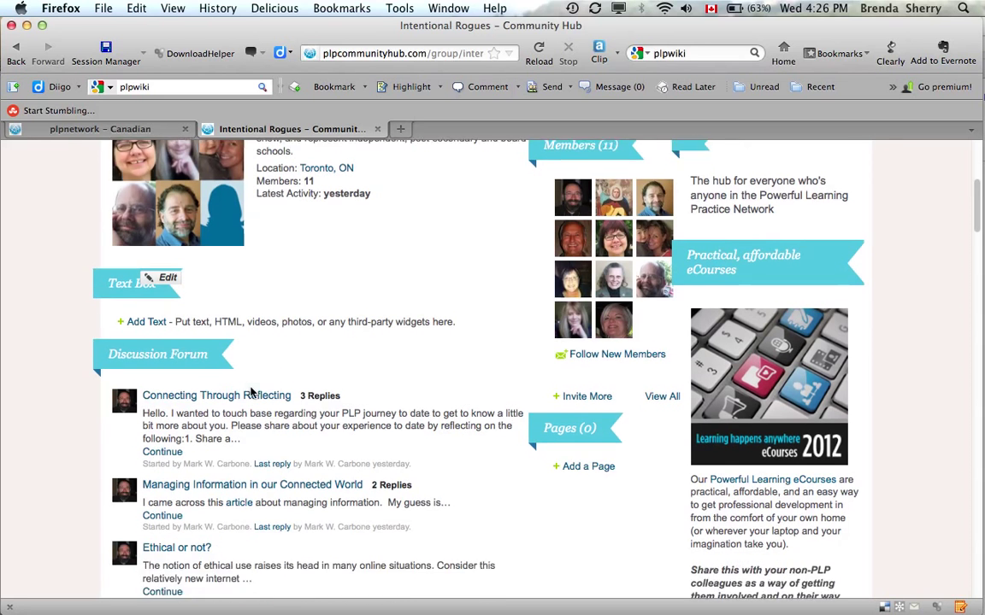
scroll(253, 392, "down", 5)
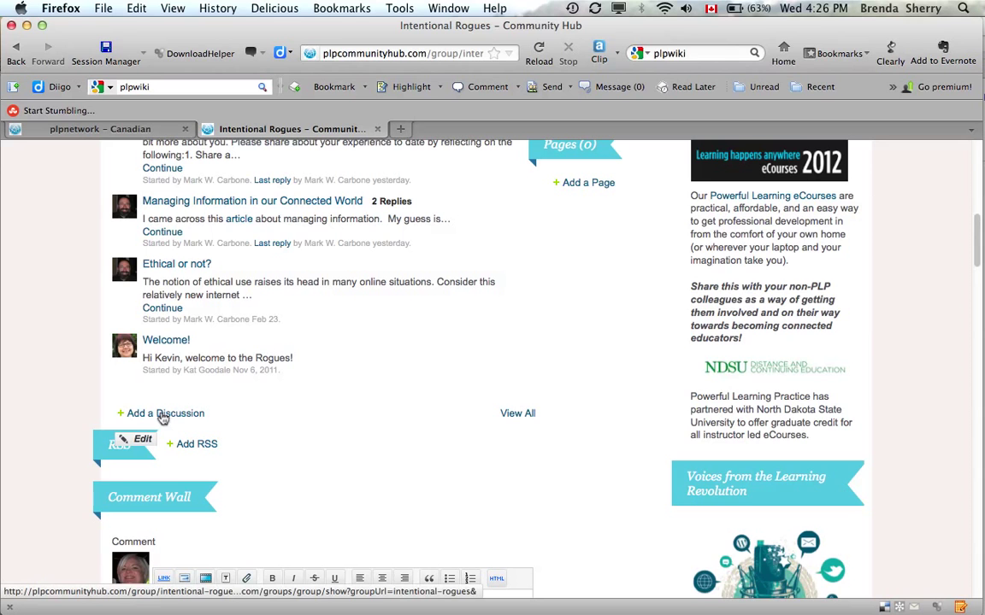
Step: Start a new discussion in the Intentional Rogues group and review the blank form's fields
left_click(162, 414)
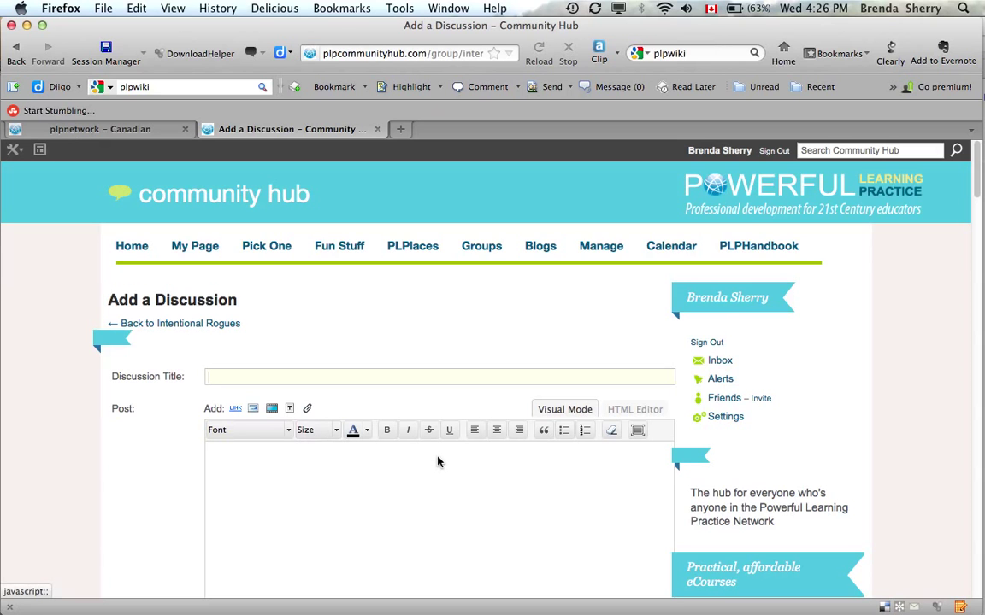
scroll(437, 462, "down", 10)
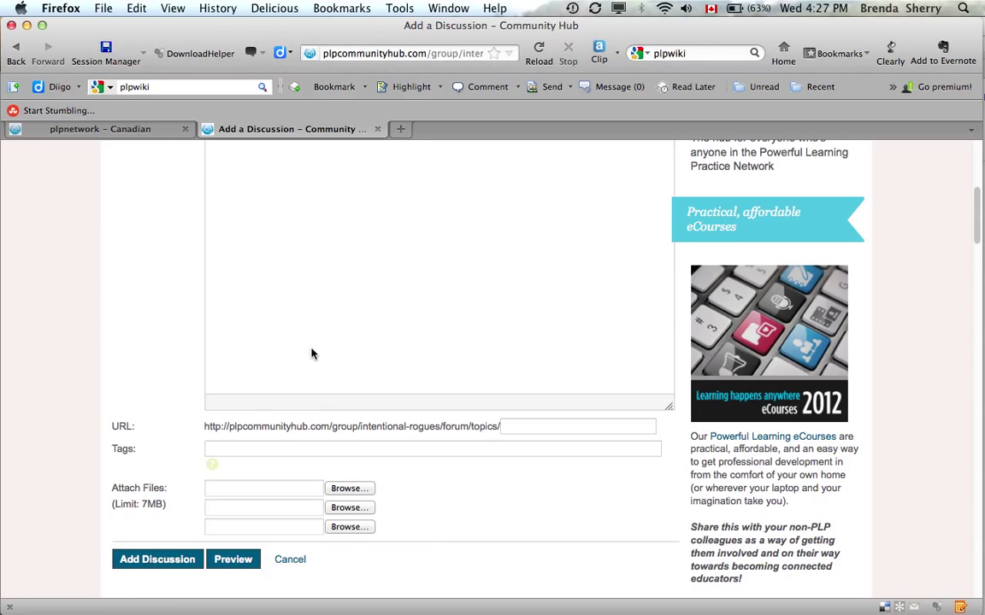
scroll(314, 351, "up", 10)
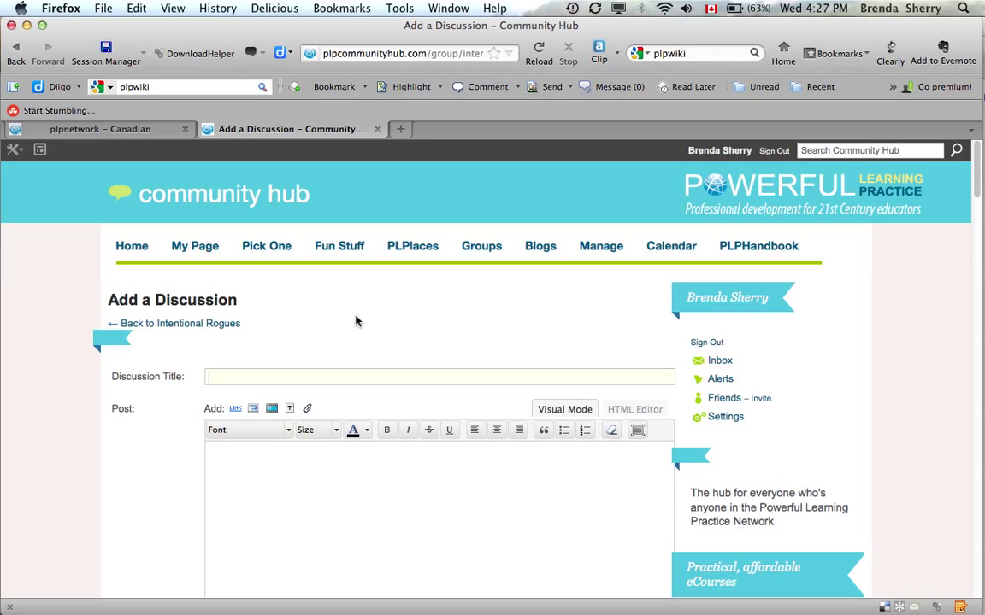
mouse_move(278, 250)
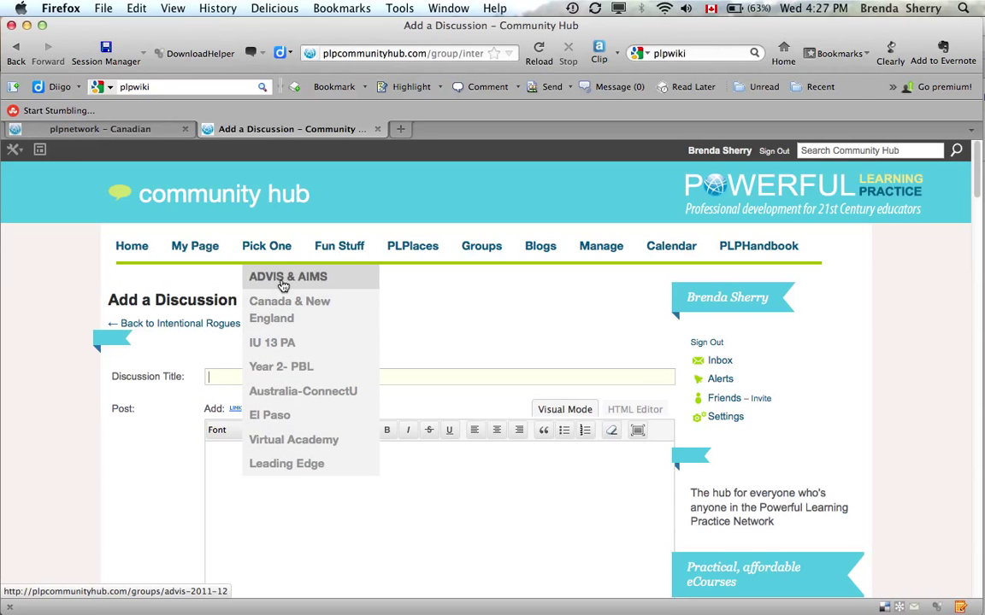
Step: Go to the hub's home page and look through the discussions in its main Forum section to the end of the list
left_click(137, 250)
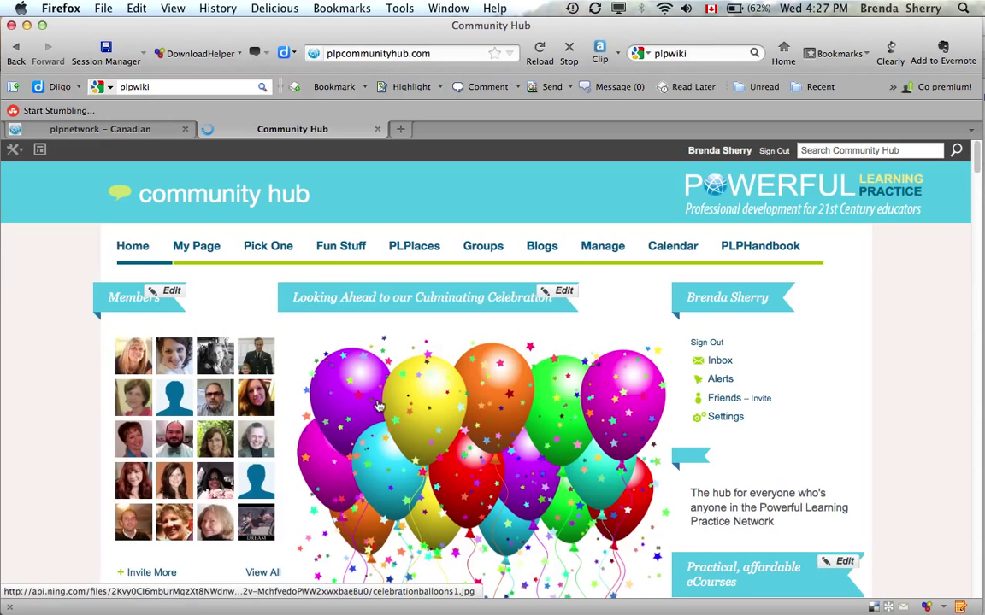
scroll(378, 406, "down", 3)
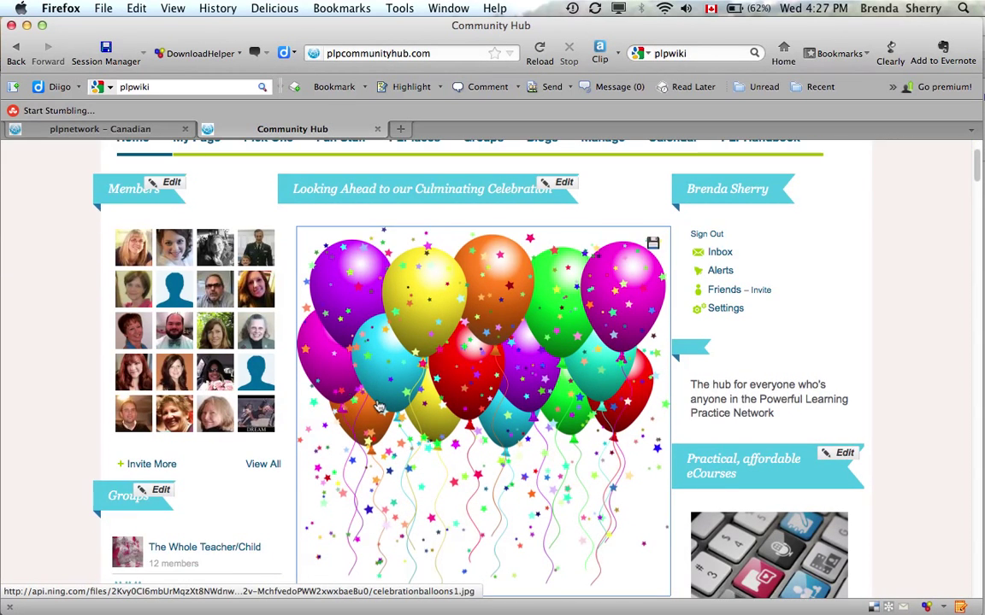
scroll(379, 406, "down", 10)
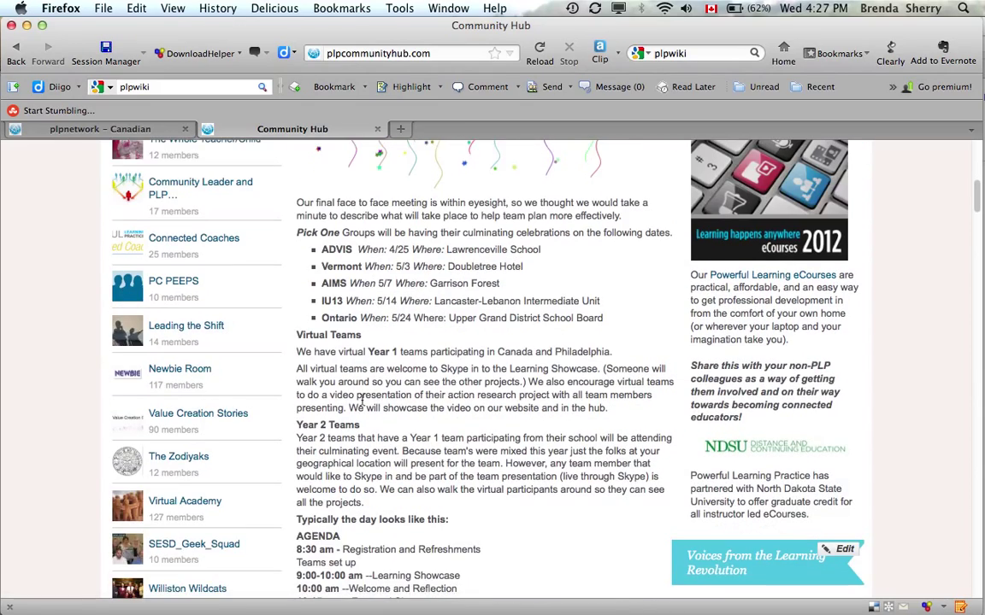
scroll(363, 401, "down", 20)
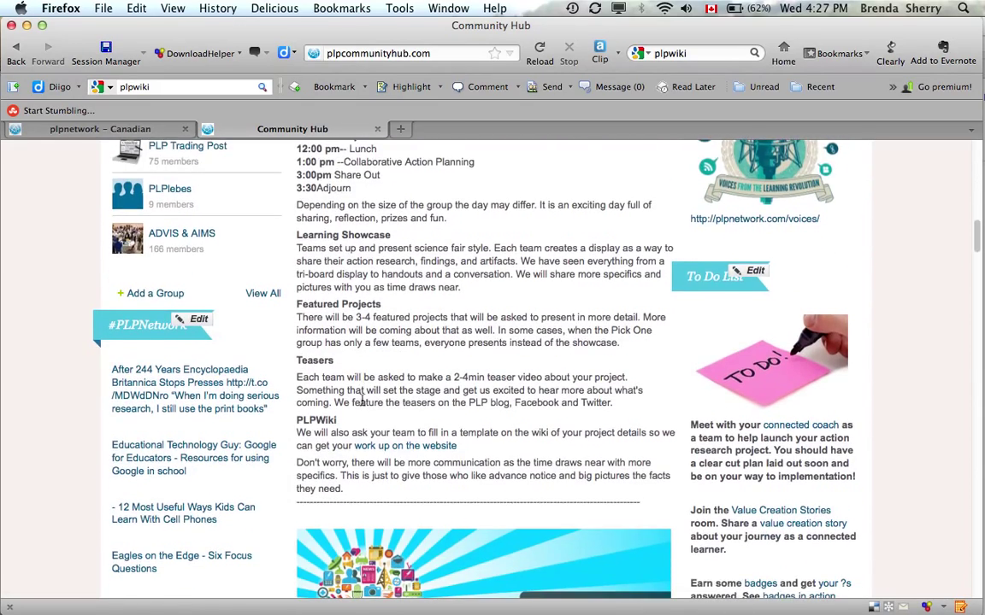
scroll(364, 406, "down", 11)
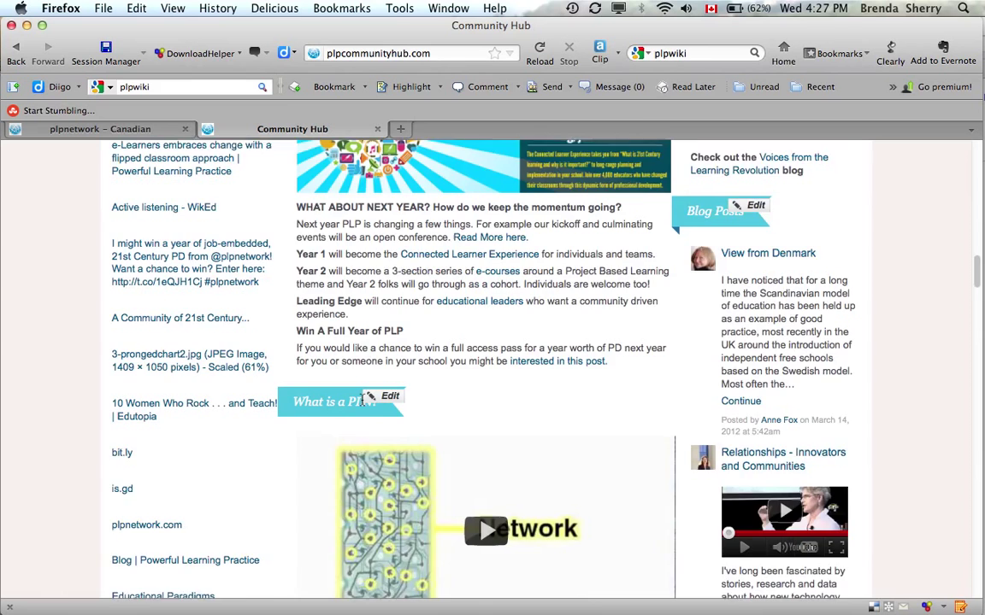
scroll(363, 404, "down", 7)
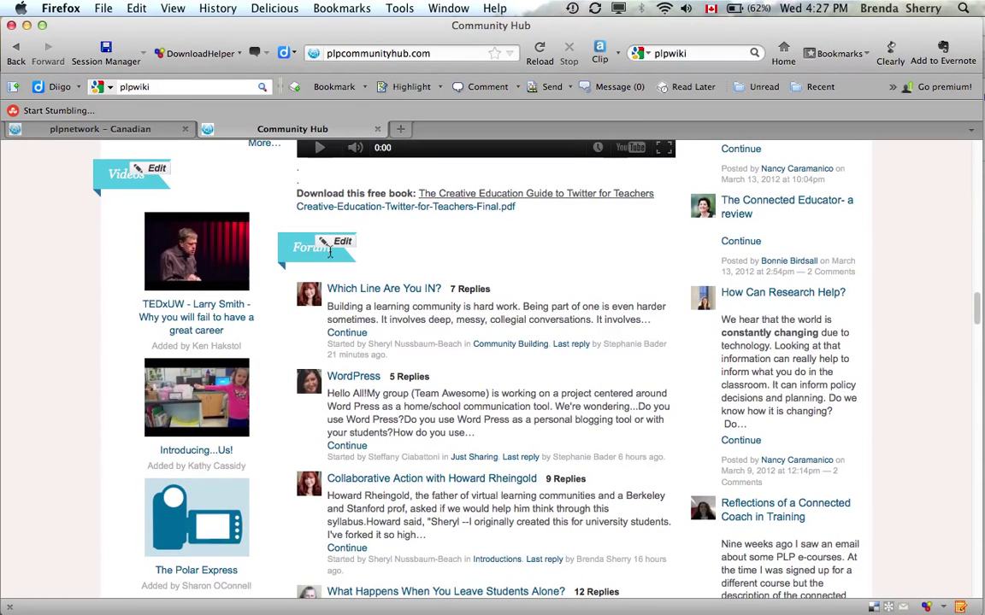
scroll(406, 312, "down", 8)
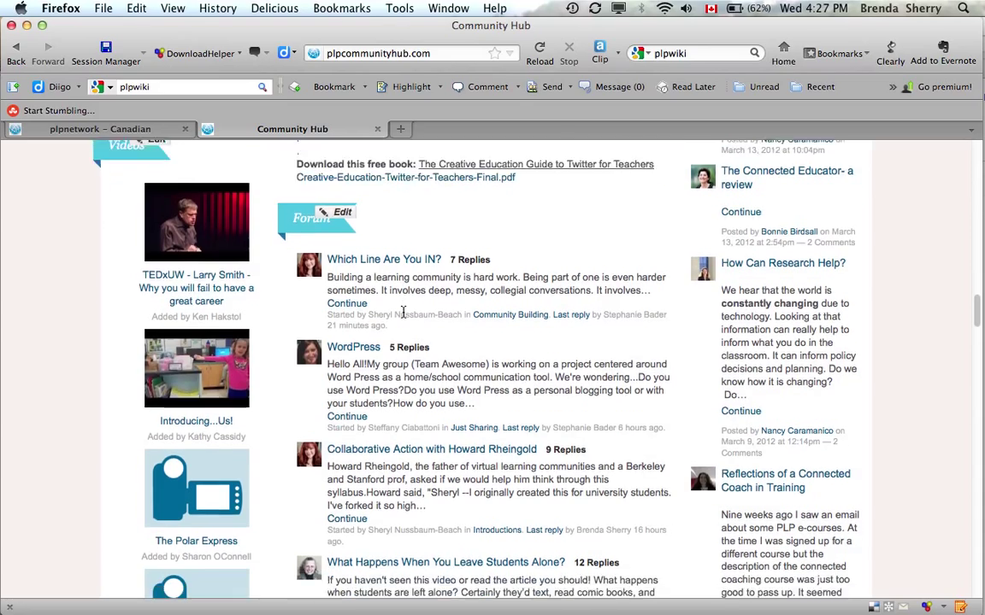
scroll(405, 316, "down", 10)
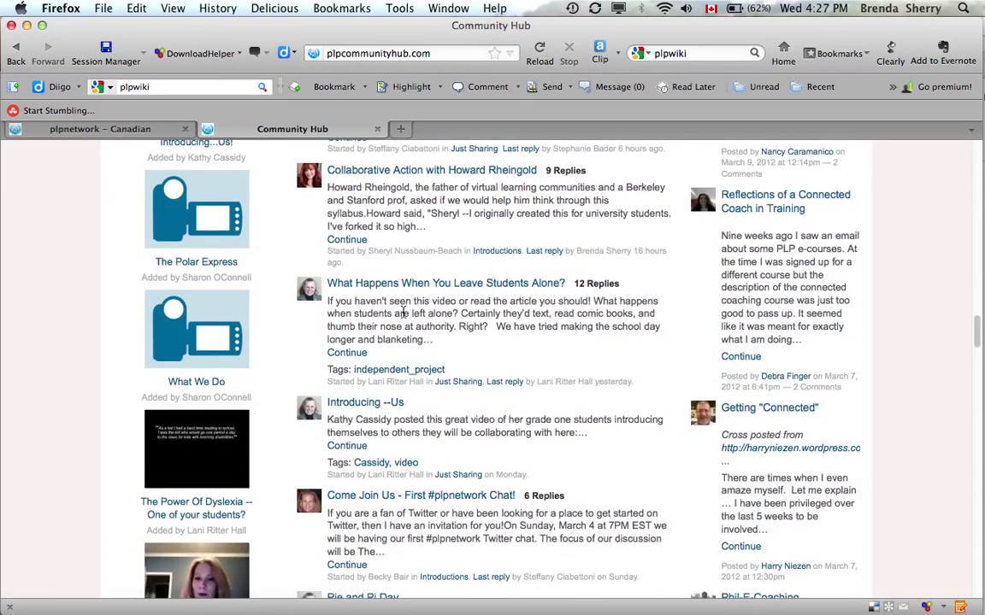
scroll(383, 311, "down", 7)
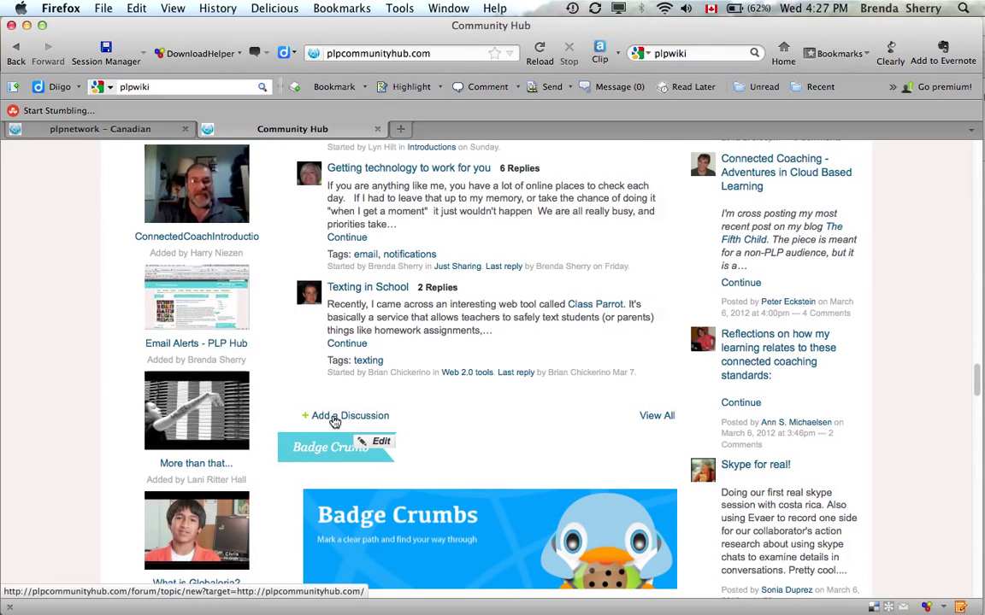
Step: Start a new discussion in the home page's main forum and review the blank form's title, post, URL, category, tags and attachment fields
left_click(334, 419)
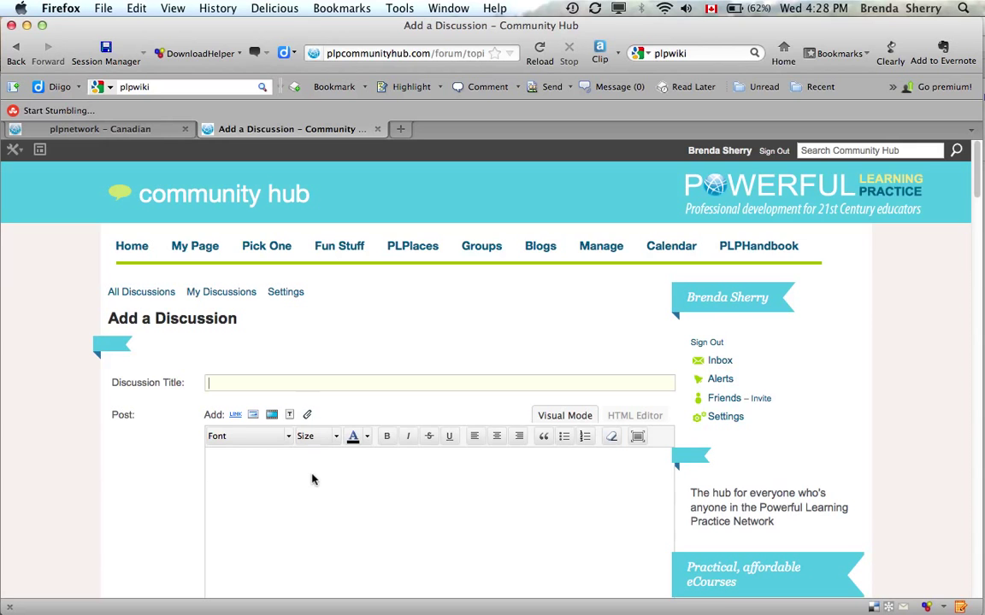
scroll(308, 474, "down", 5)
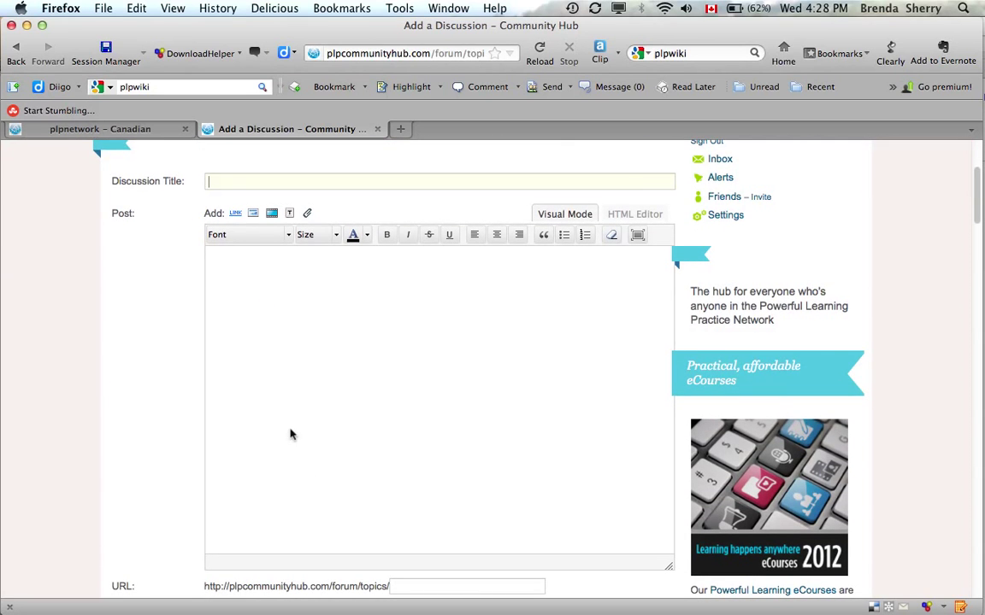
scroll(285, 213, "down", 1)
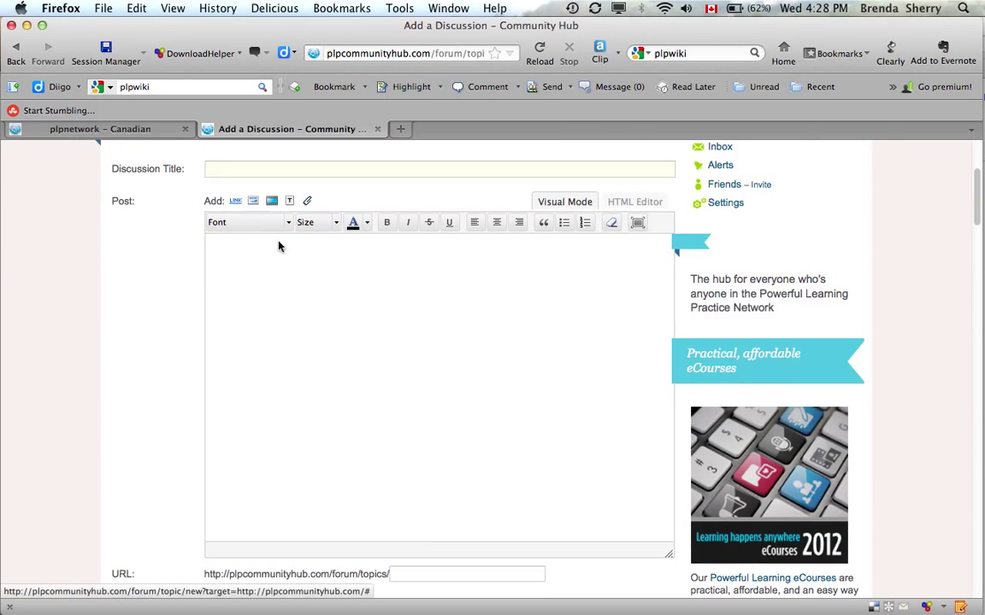
scroll(340, 362, "down", 3)
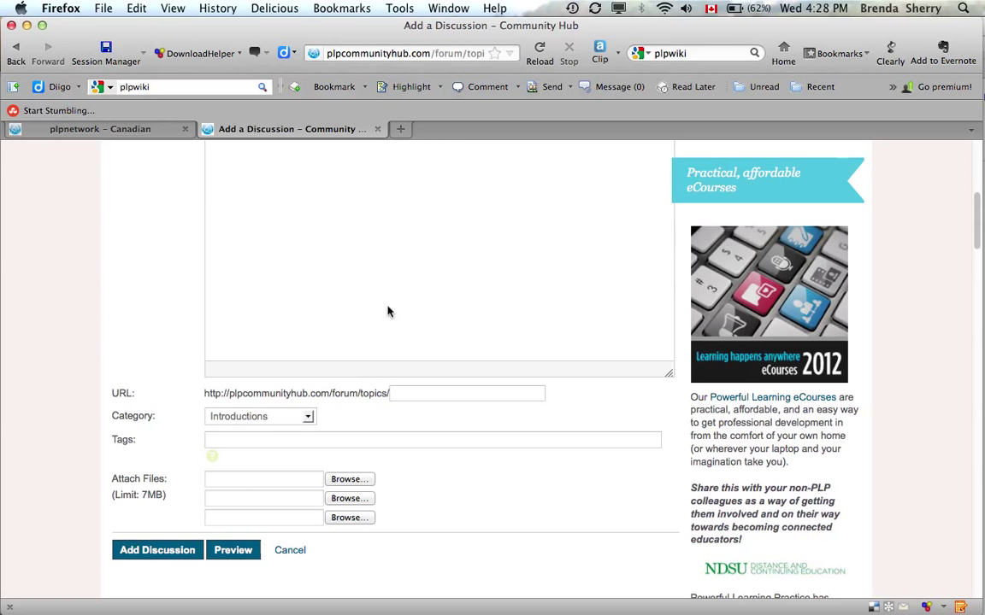
scroll(387, 311, "up", 1)
scroll(388, 311, "up", 10)
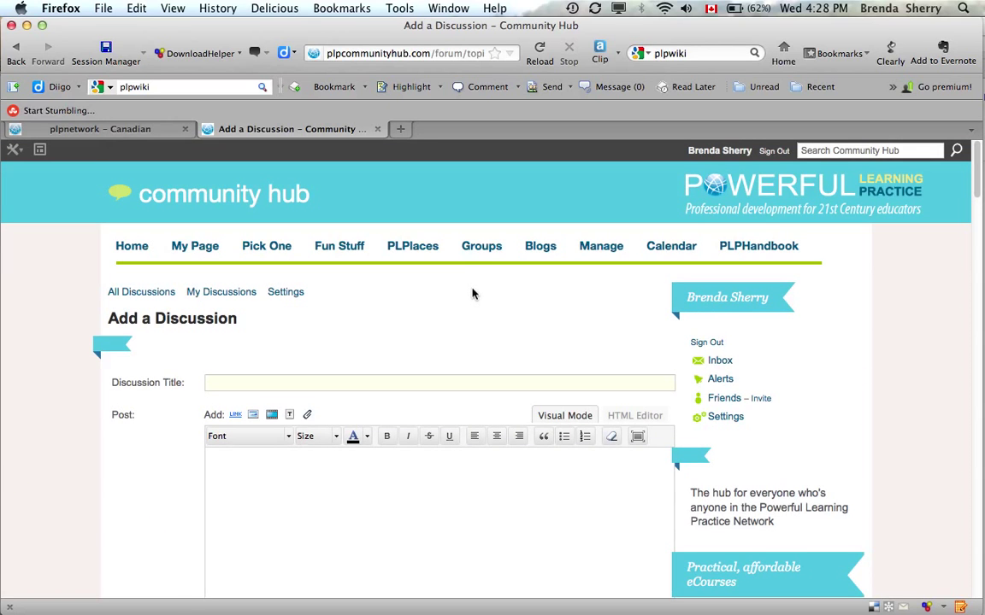